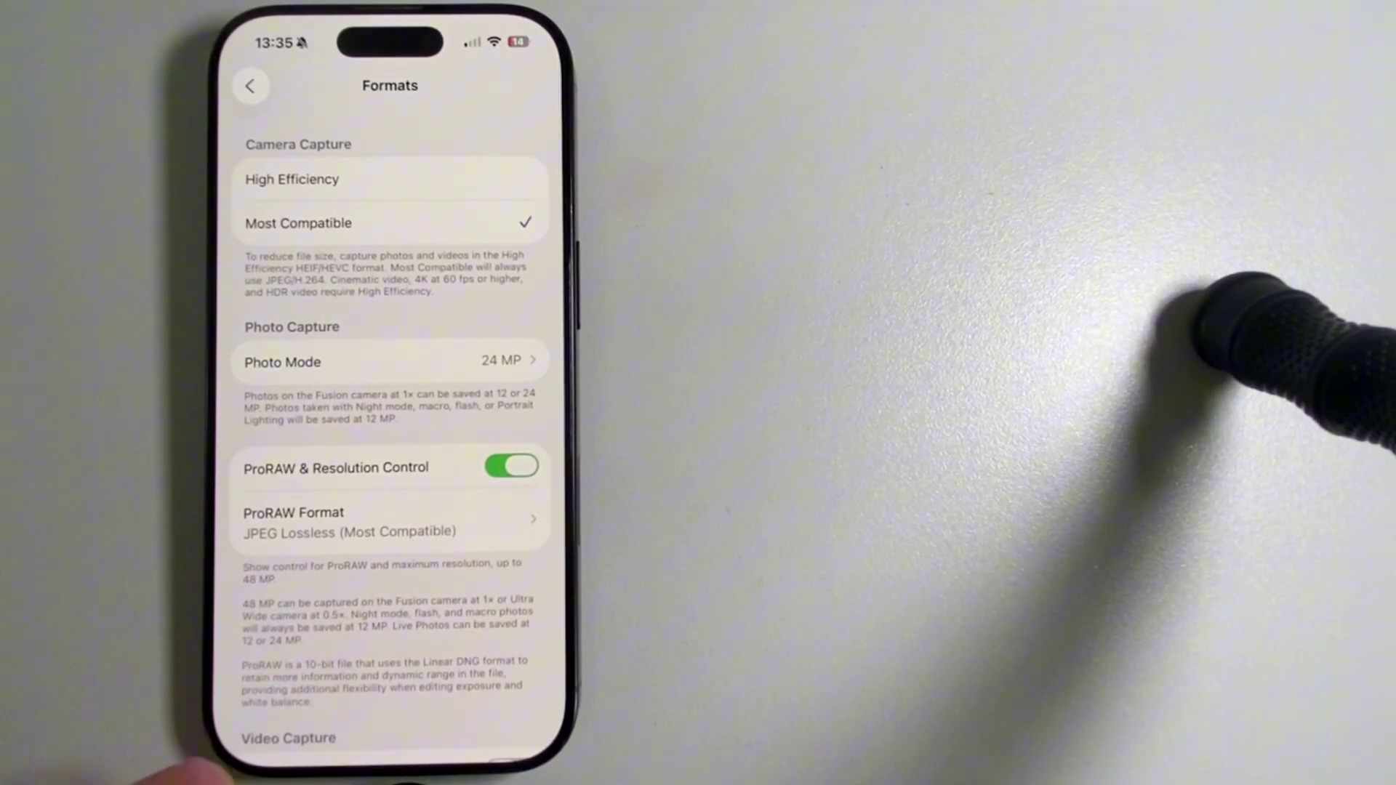
Leave Settings with a swipe up after choosing the Most Compatible capture format.
drag(393, 765, 393, 459)
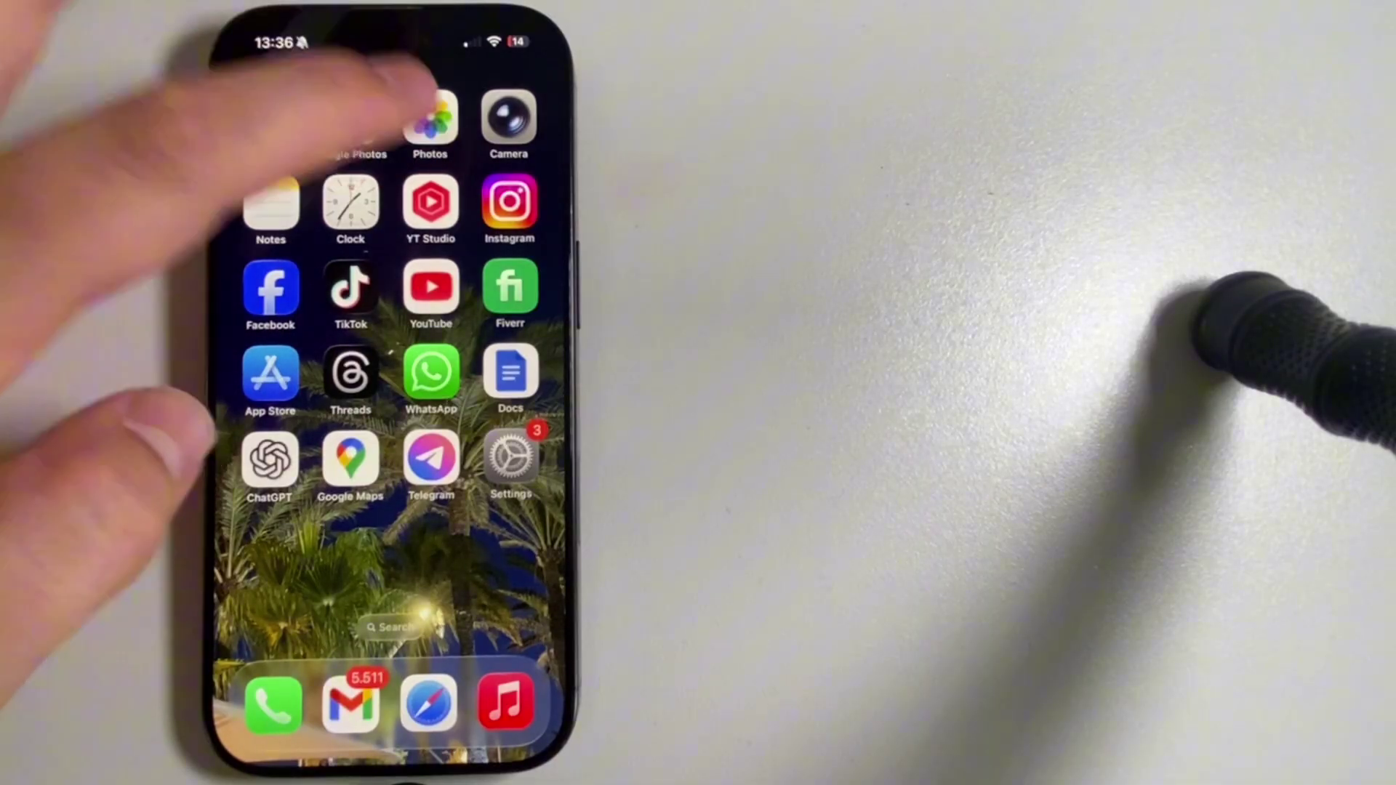
Select all five Library photos and copy them from the Share sheet.
click(430, 119)
click(250, 88)
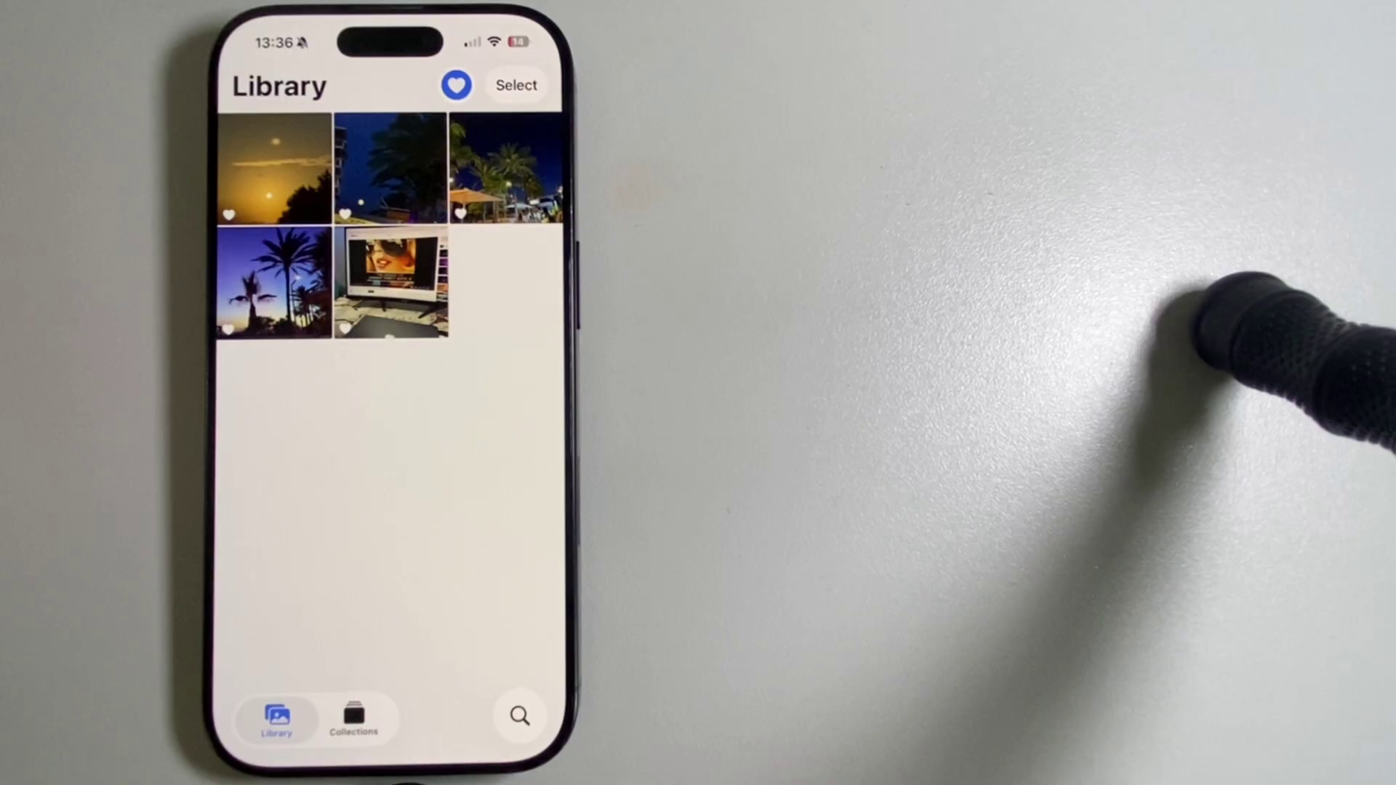
click(515, 85)
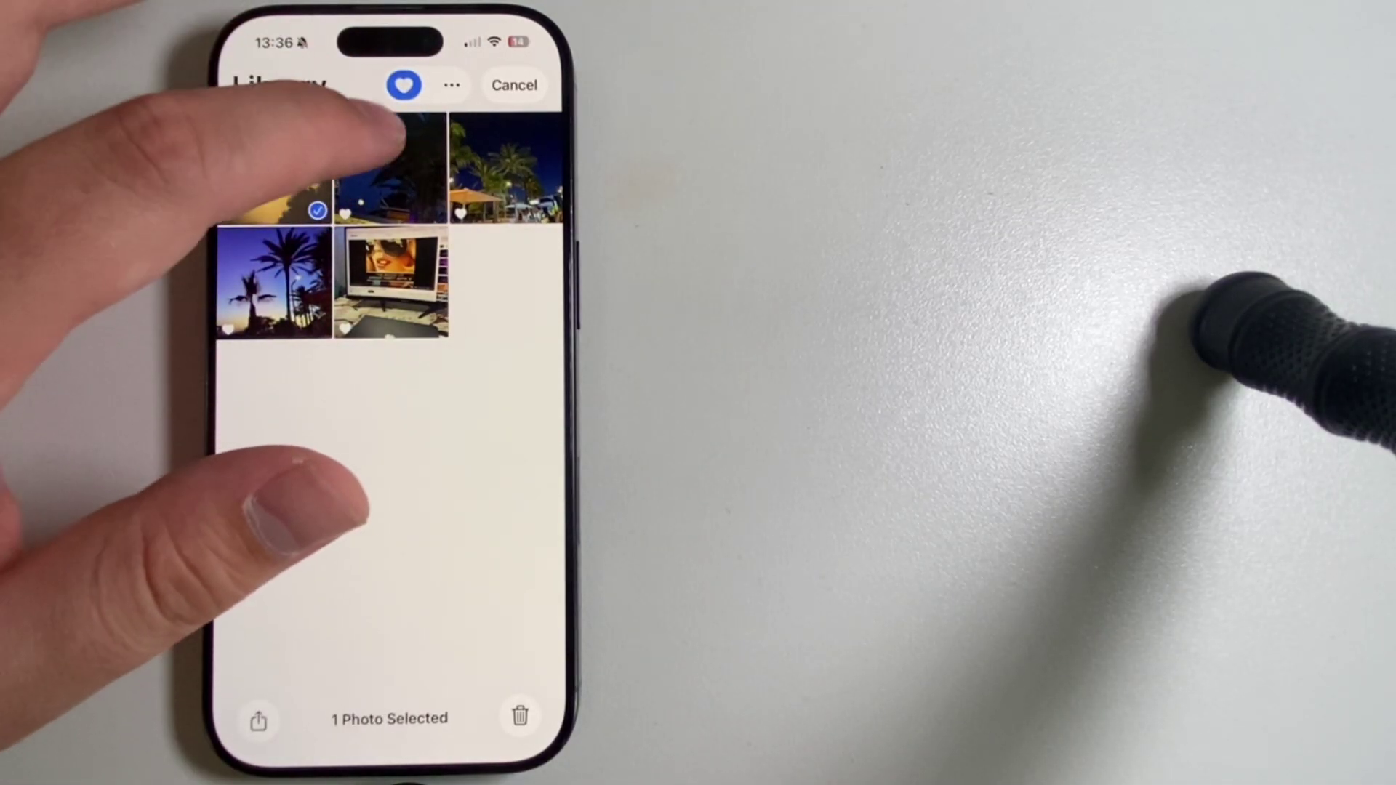
drag(275, 169, 505, 169)
drag(274, 282, 390, 282)
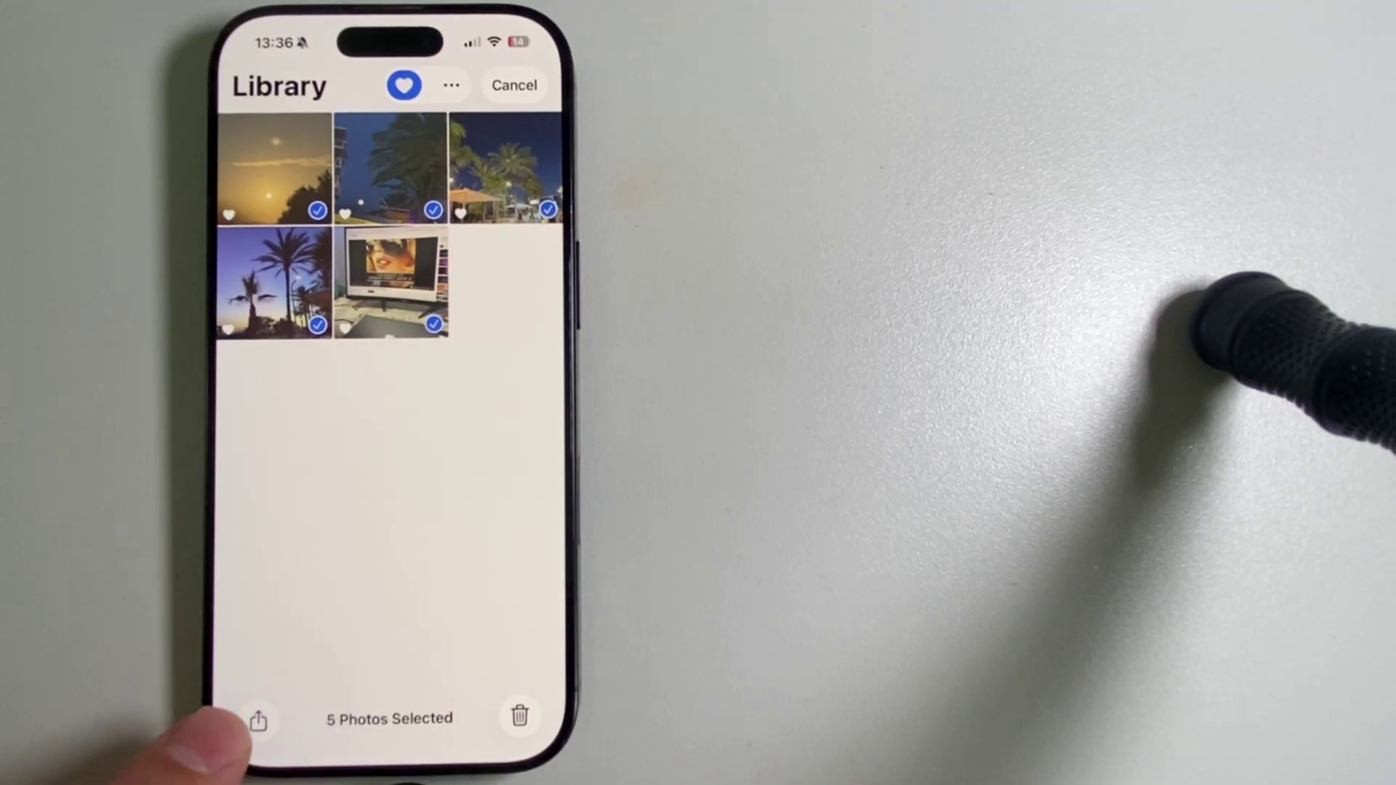
click(257, 720)
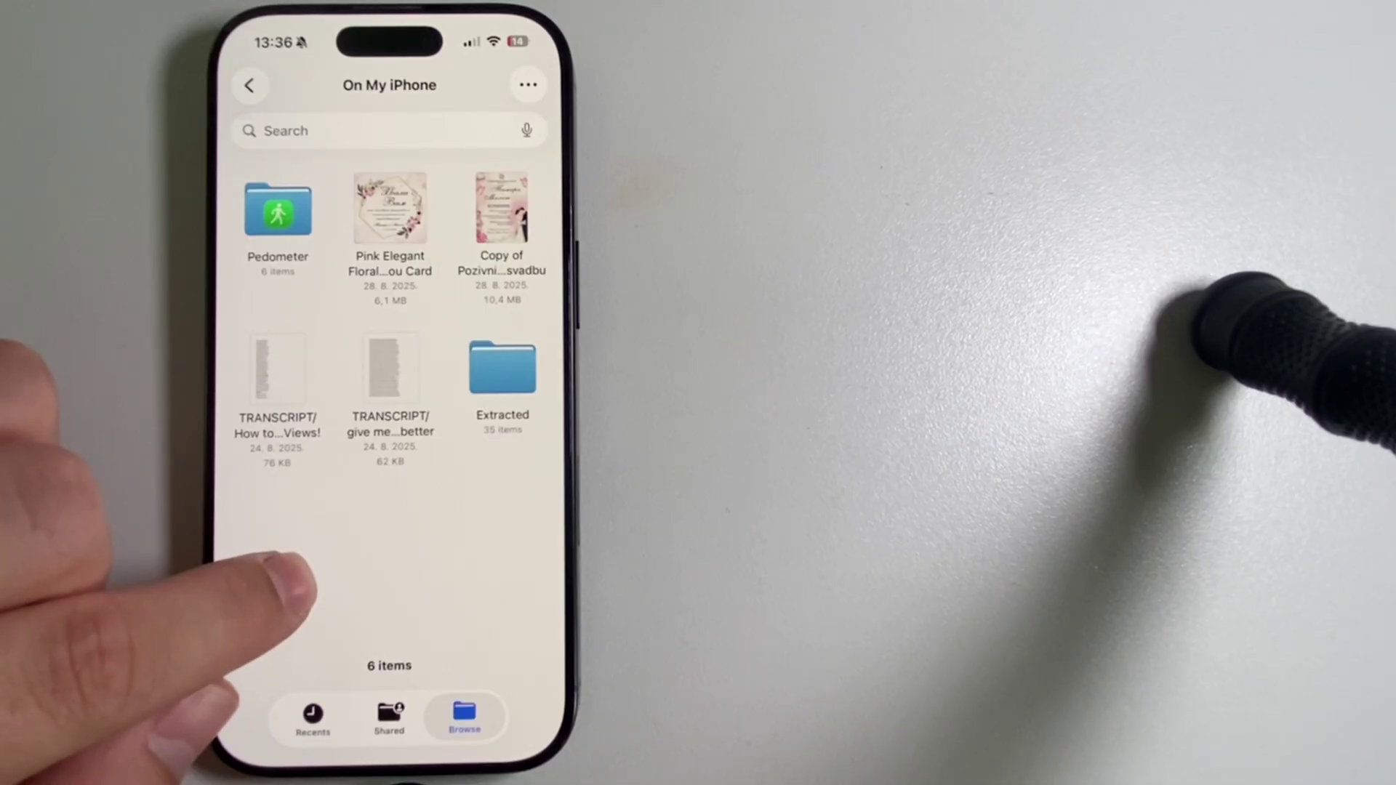
Create a folder named Jpg under On My iPhone and bring up its context menu.
click(300, 579)
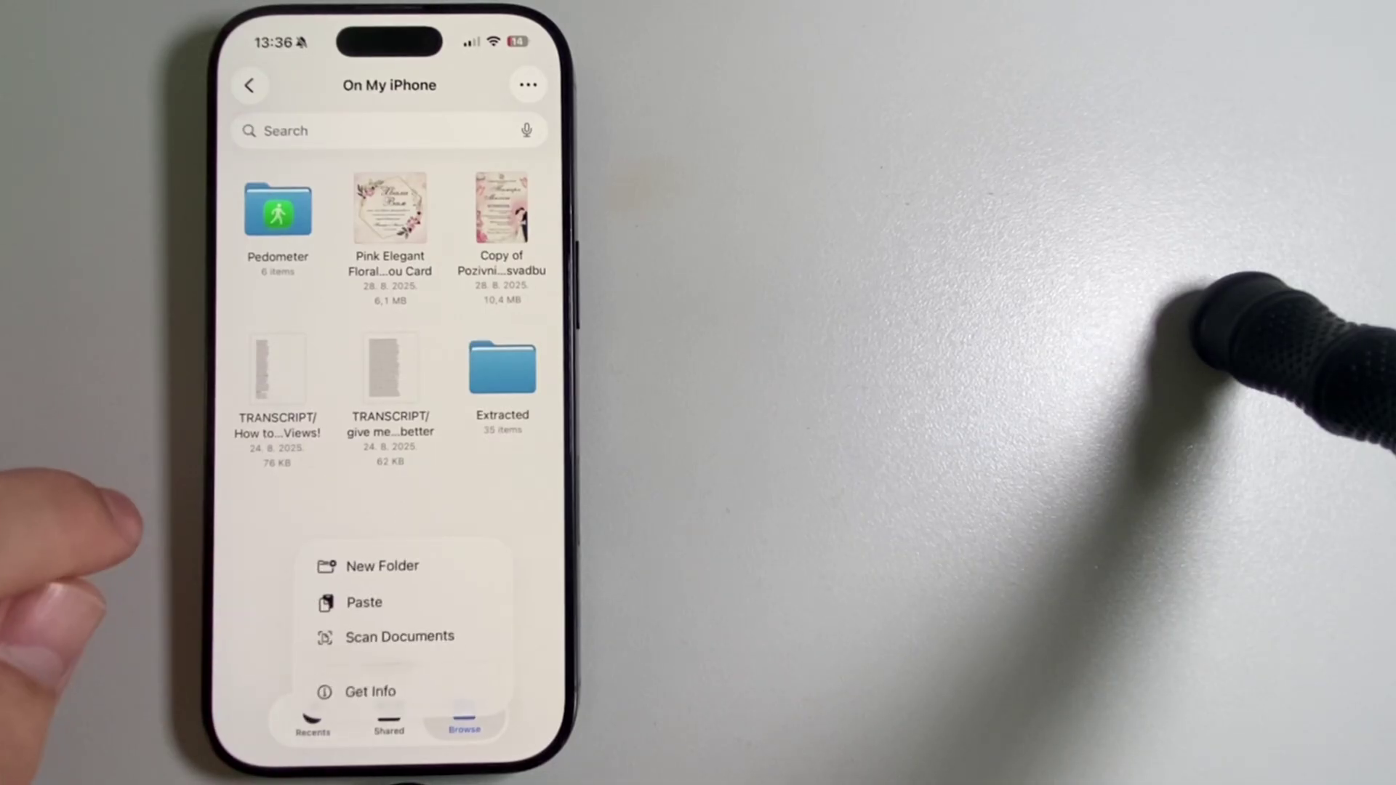
click(328, 533)
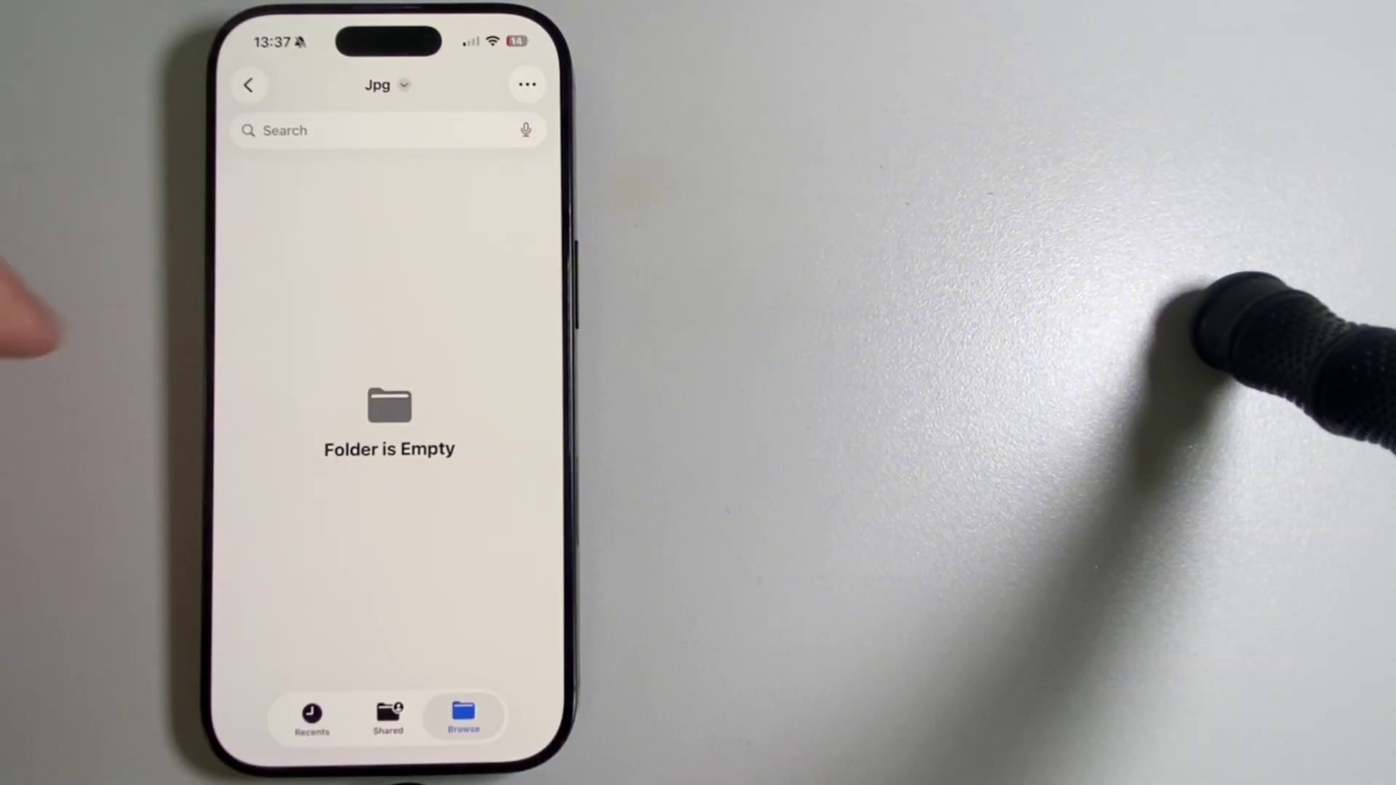
click(307, 274)
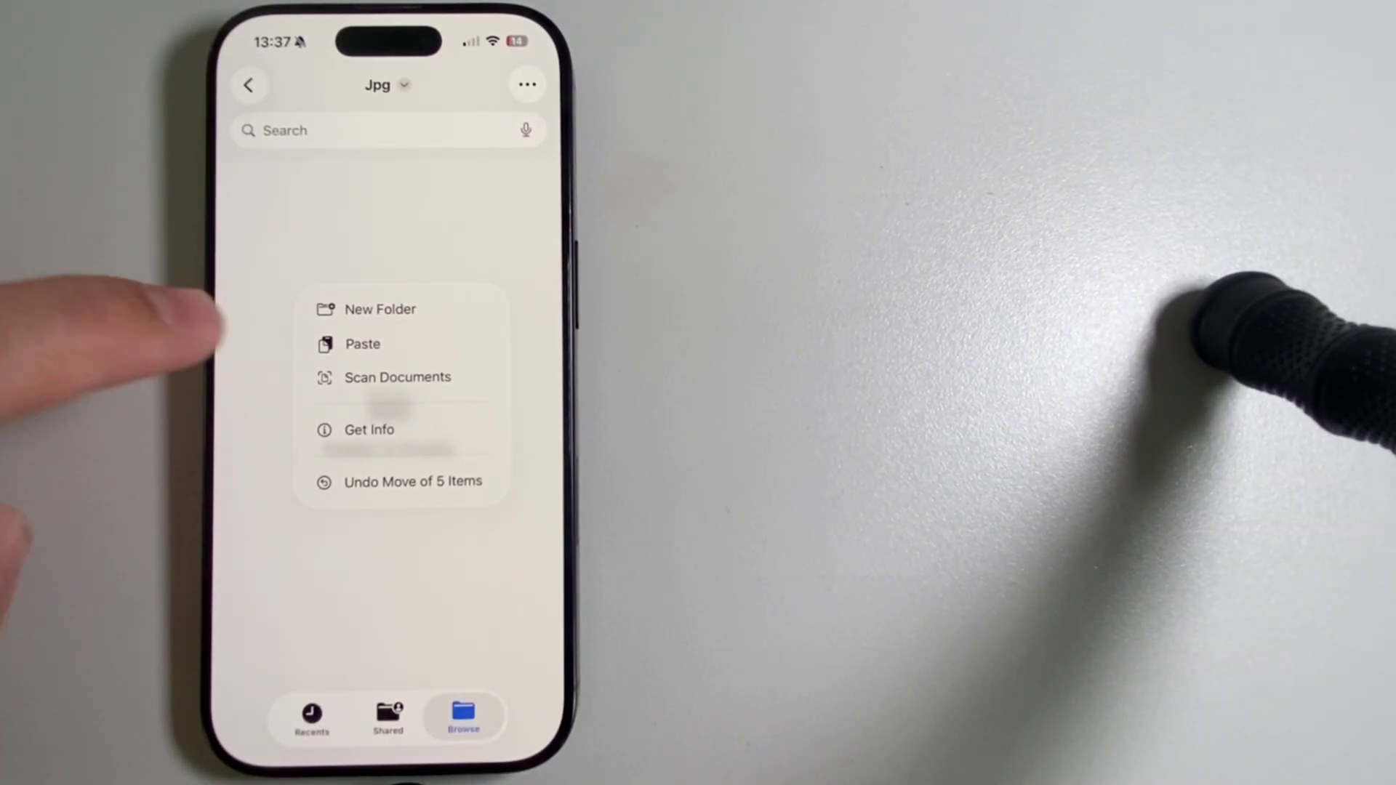
Paste the five photos into Jpg and view IMG_3550's details showing JPEG image.
click(362, 344)
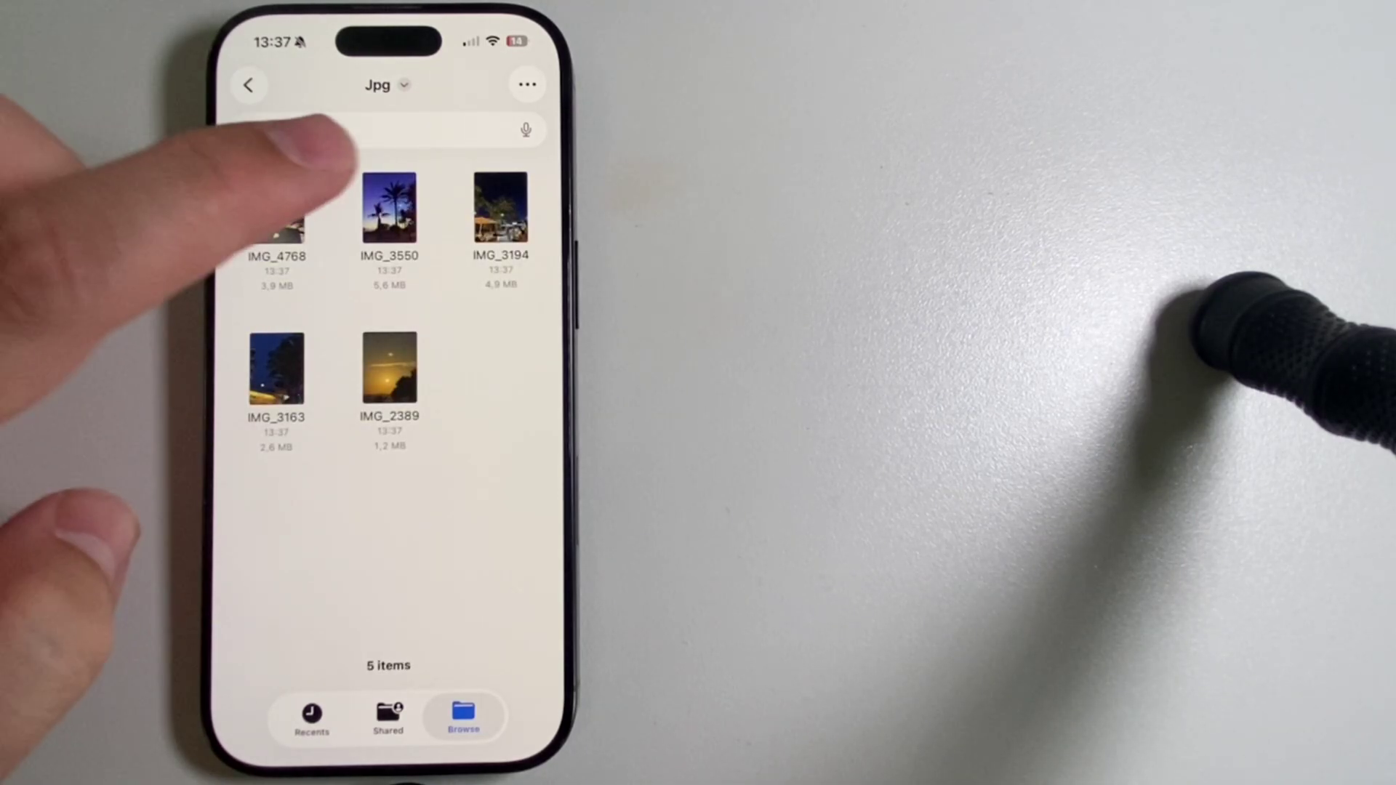
click(388, 208)
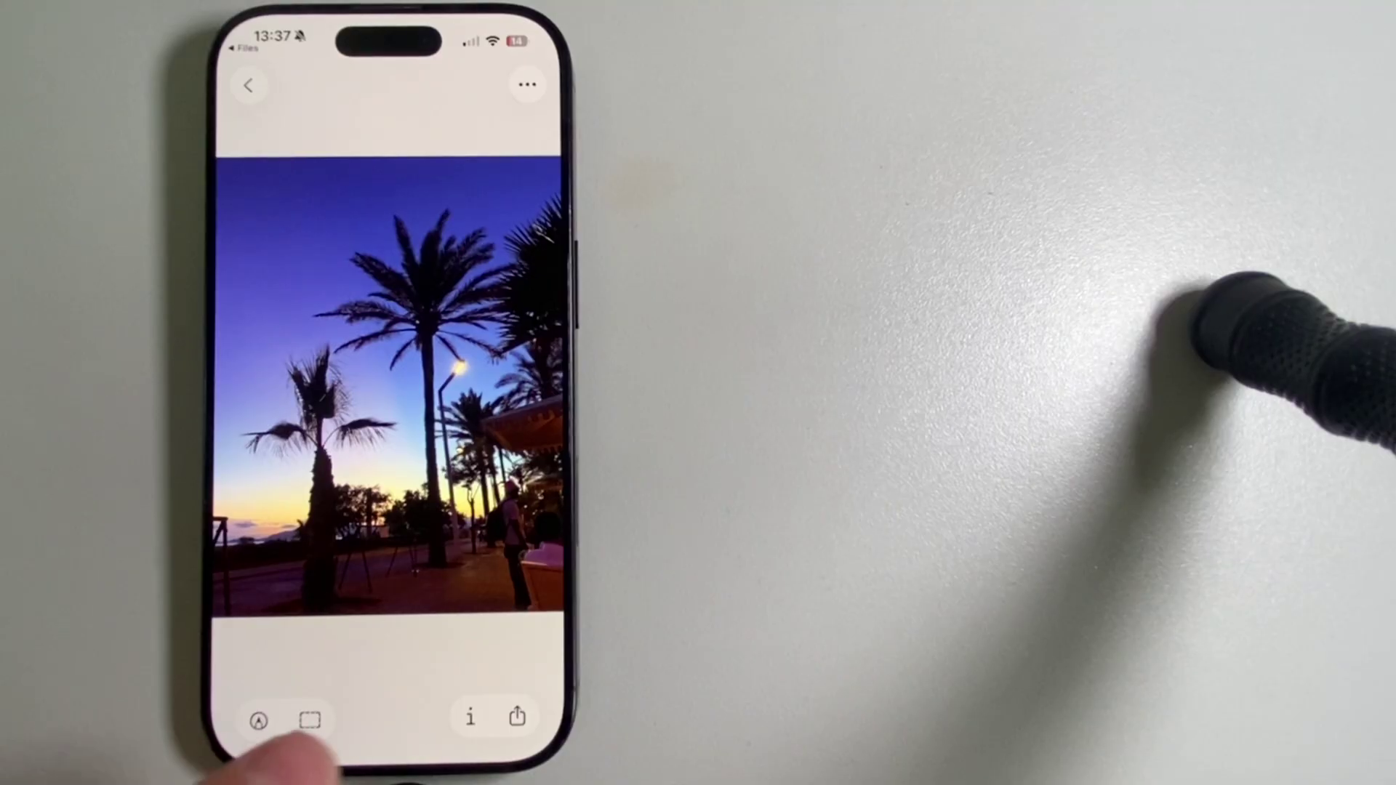
click(470, 717)
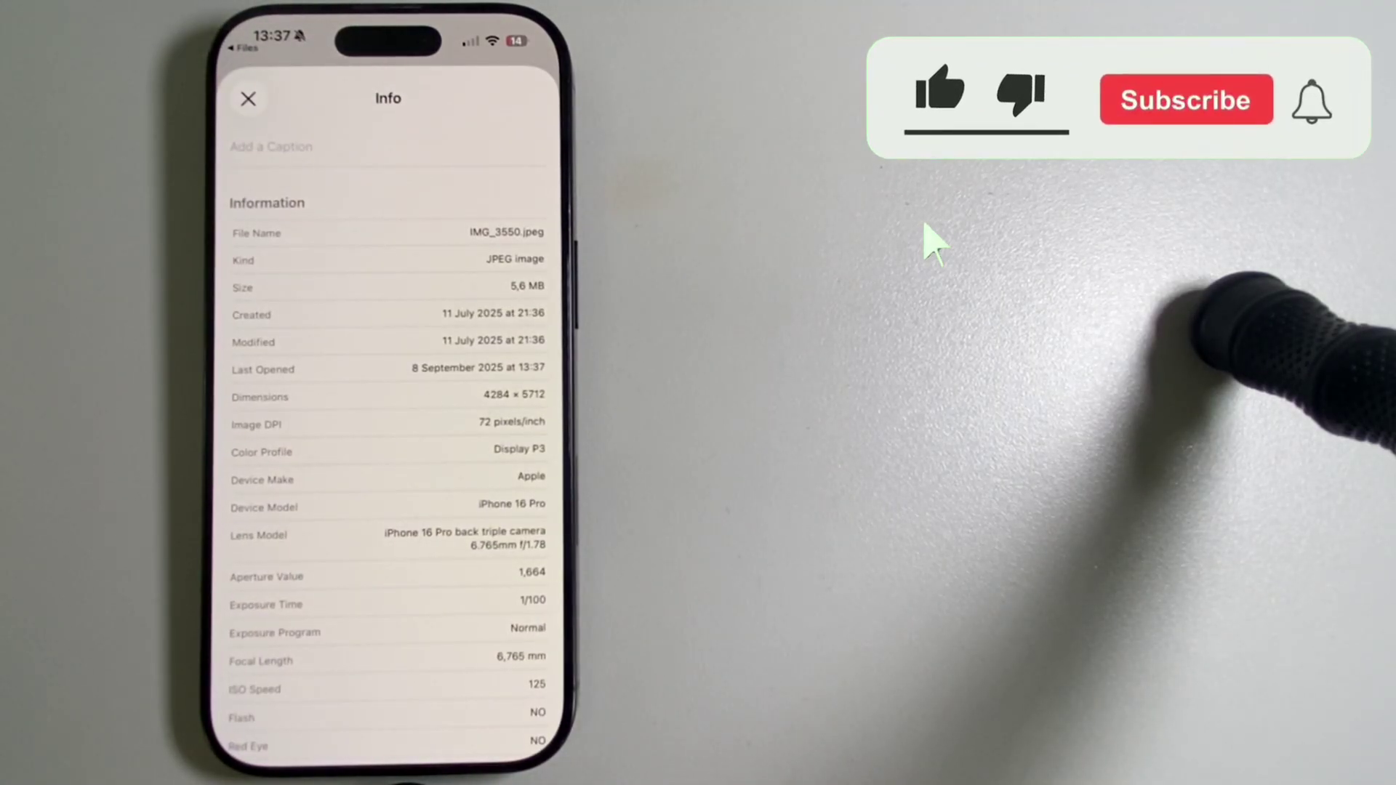